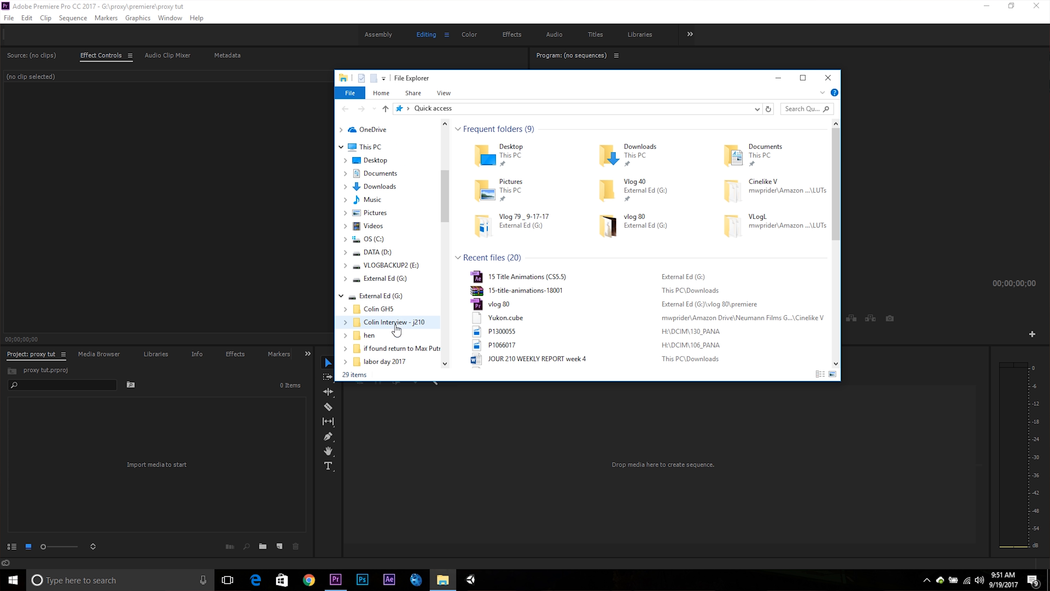
Step: Import clip P1288009 from the j210 interview folder on drive G into the project, and dismiss the encoder and file windows
{"action": "scroll", "coordinate": [406, 297], "scroll_direction": "down", "scroll_amount": 2}
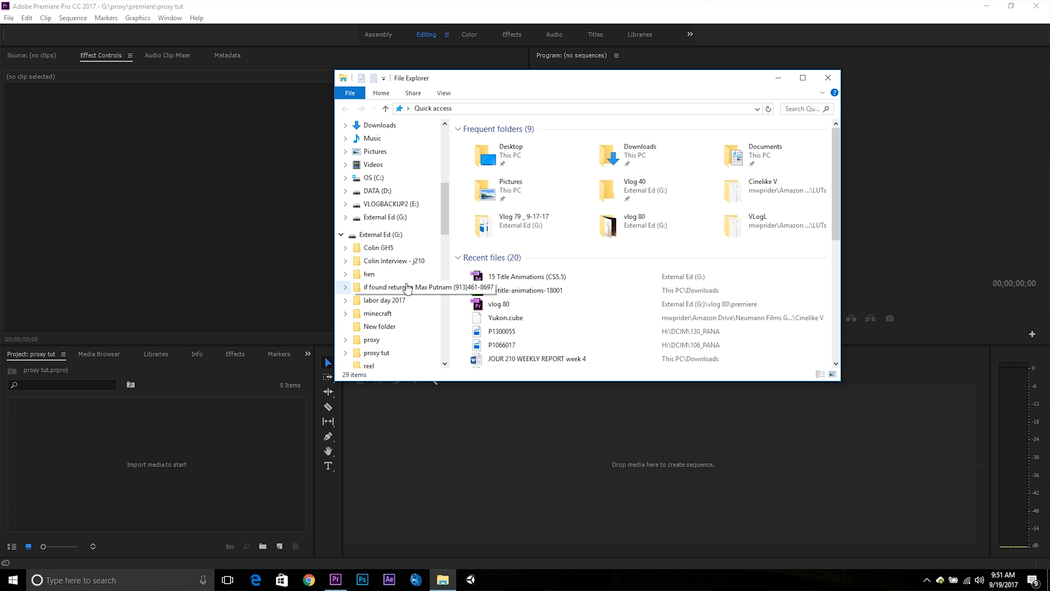
{"action": "left_click", "coordinate": [373, 234]}
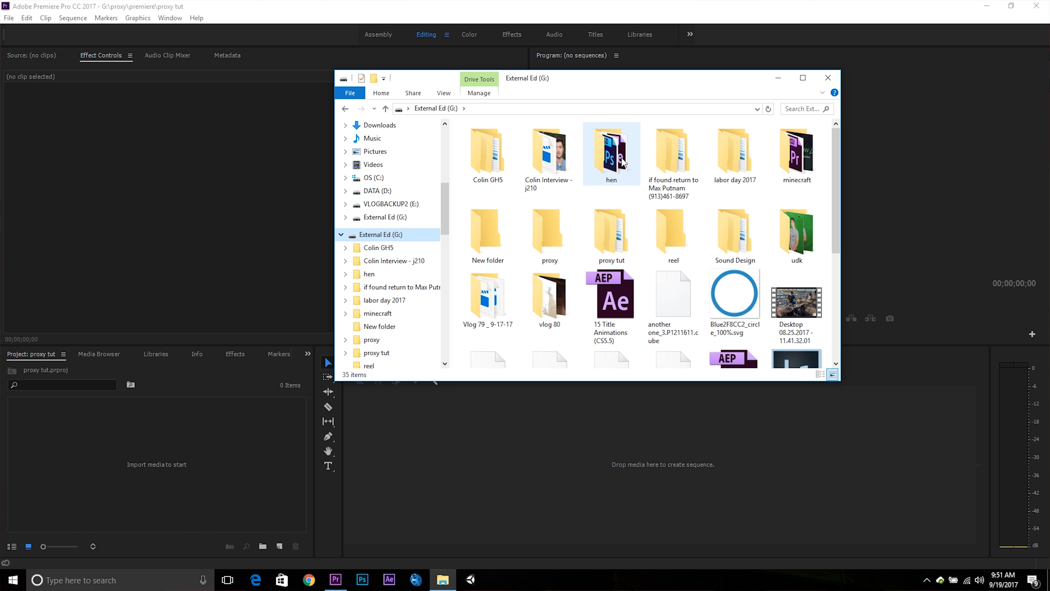
{"action": "double_click", "coordinate": [569, 154]}
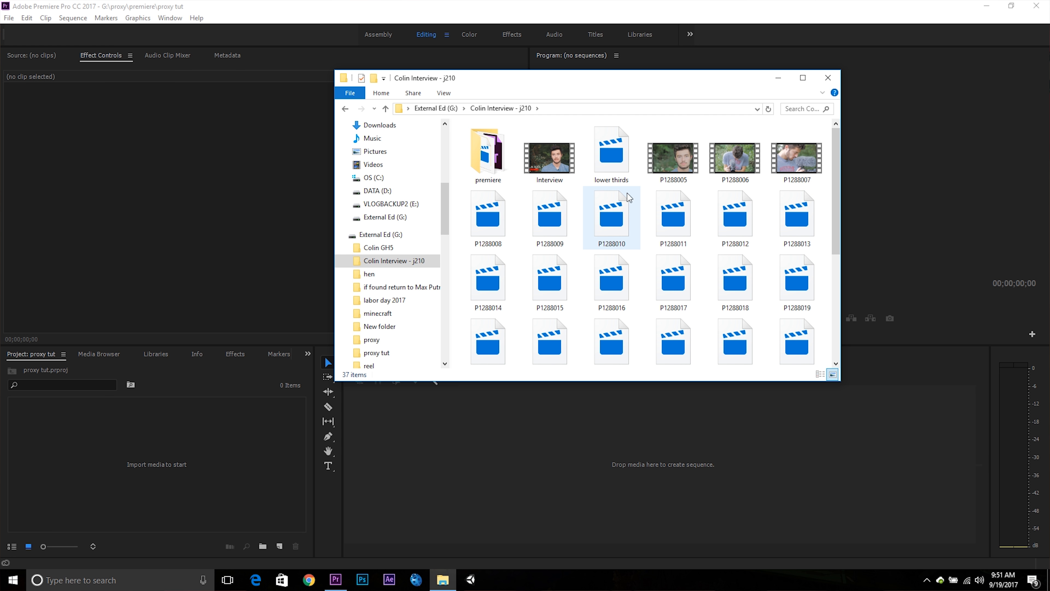
{"action": "scroll", "coordinate": [697, 237], "scroll_direction": "down", "scroll_amount": 1}
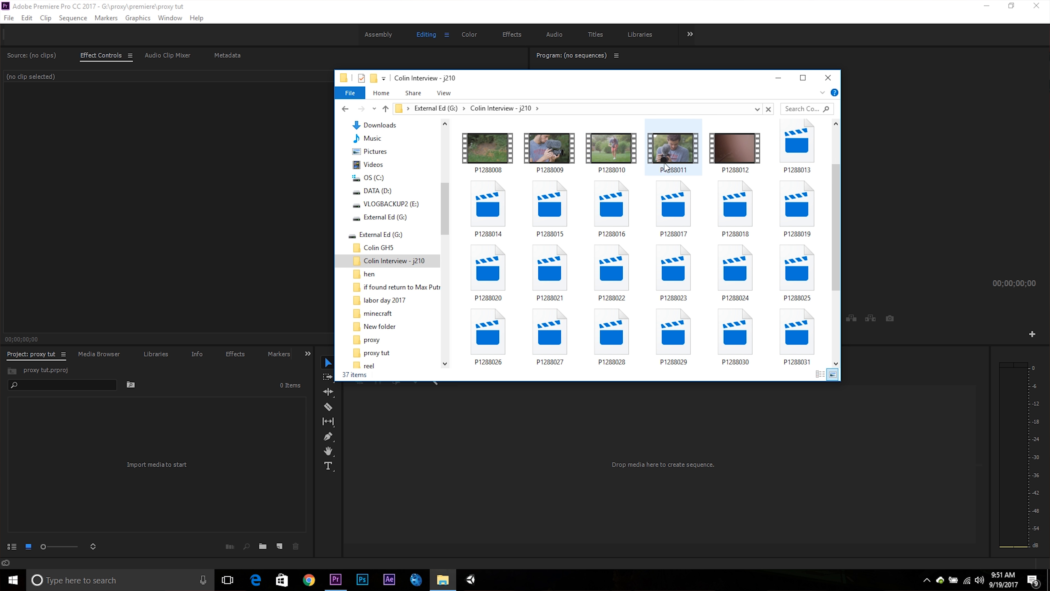
{"action": "left_click", "coordinate": [558, 147]}
{"action": "left_click_drag", "start_coordinate": [558, 146], "coordinate": [281, 448]}
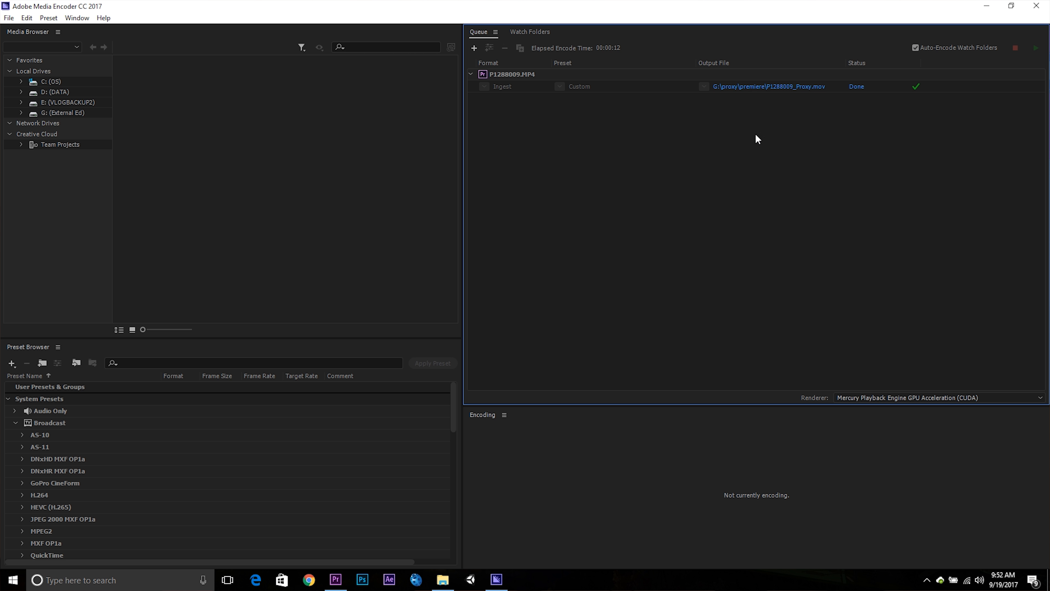
{"action": "left_click", "coordinate": [987, 6]}
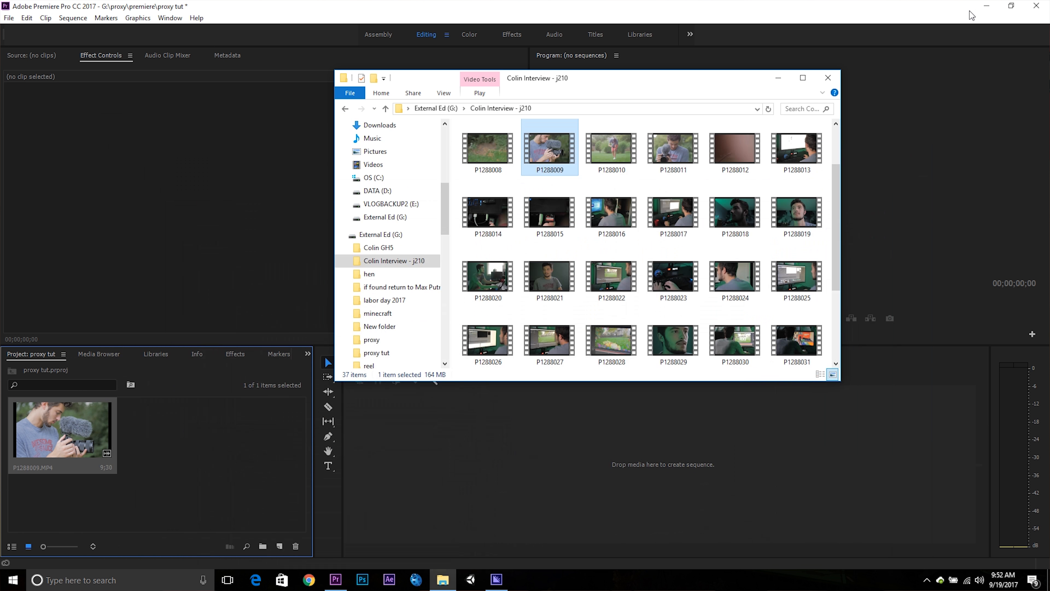
{"action": "left_click", "coordinate": [779, 83]}
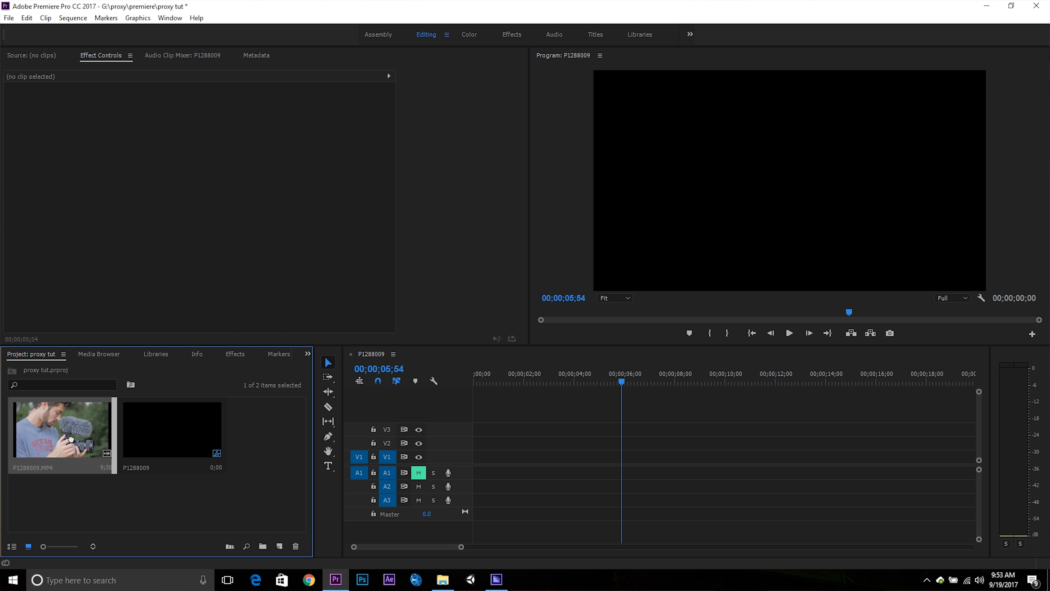
Step: Place clip P1288009.MP4 at the start of the sequence on V1 and A1 and move the playhead to 00;00;02;04
{"action": "left_click_drag", "start_coordinate": [71, 469], "coordinate": [486, 464]}
{"action": "left_click_drag", "start_coordinate": [539, 381], "coordinate": [525, 397]}
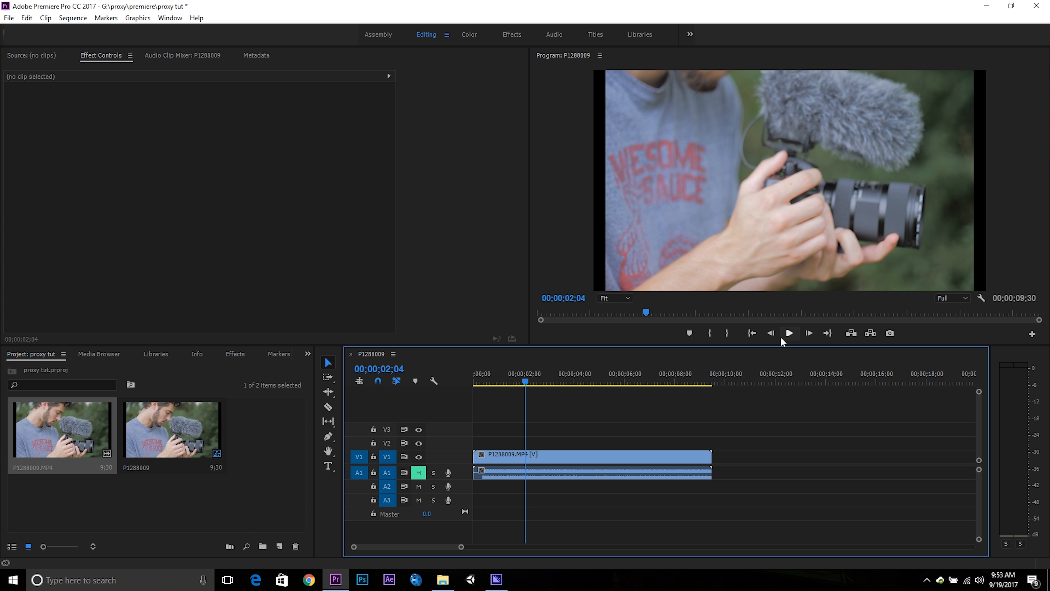
Step: Add the Toggle Proxies control to the Program Monitor's transport controls
{"action": "left_click", "coordinate": [1027, 334]}
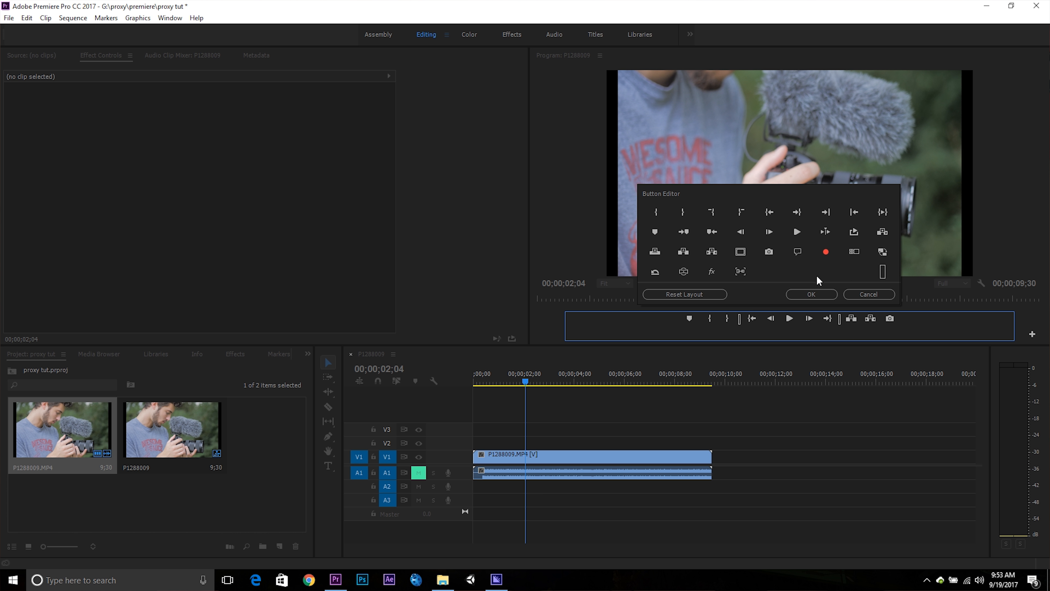
{"action": "left_click_drag", "start_coordinate": [883, 252], "coordinate": [911, 331]}
{"action": "left_click", "coordinate": [822, 294]}
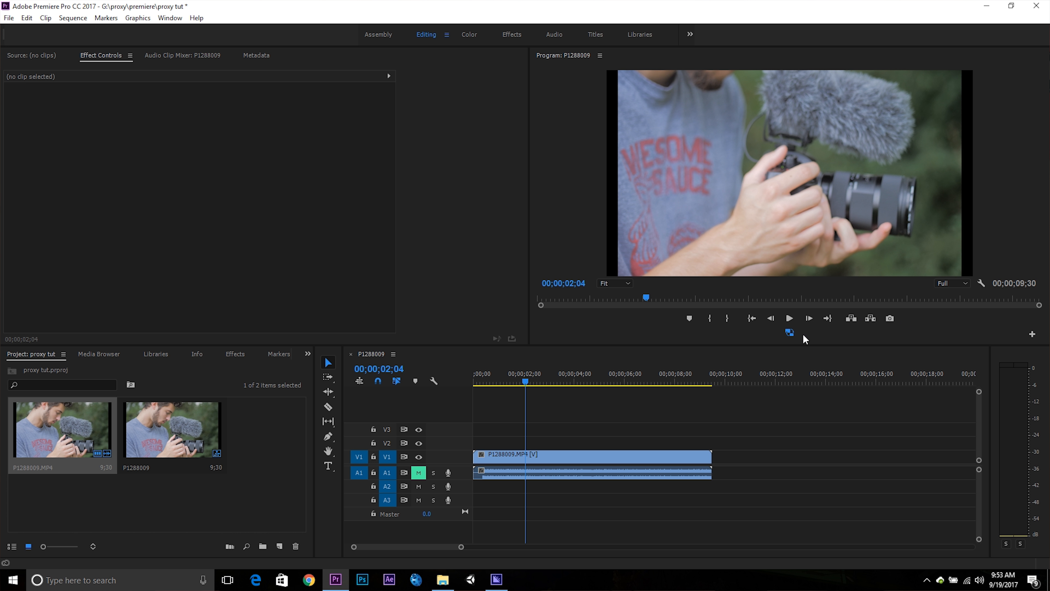
Step: Compare the original and proxy versions of the first clip by turning proxies off and on while scrubbing
{"action": "left_click", "coordinate": [789, 333]}
{"action": "mouse_move", "coordinate": [534, 382]}
{"action": "left_mouse_down"}
{"action": "mouse_move", "coordinate": [598, 383]}
{"action": "mouse_move", "coordinate": [522, 384]}
{"action": "mouse_move", "coordinate": [618, 391]}
{"action": "mouse_move", "coordinate": [518, 391]}
{"action": "mouse_move", "coordinate": [540, 387]}
{"action": "left_mouse_up"}
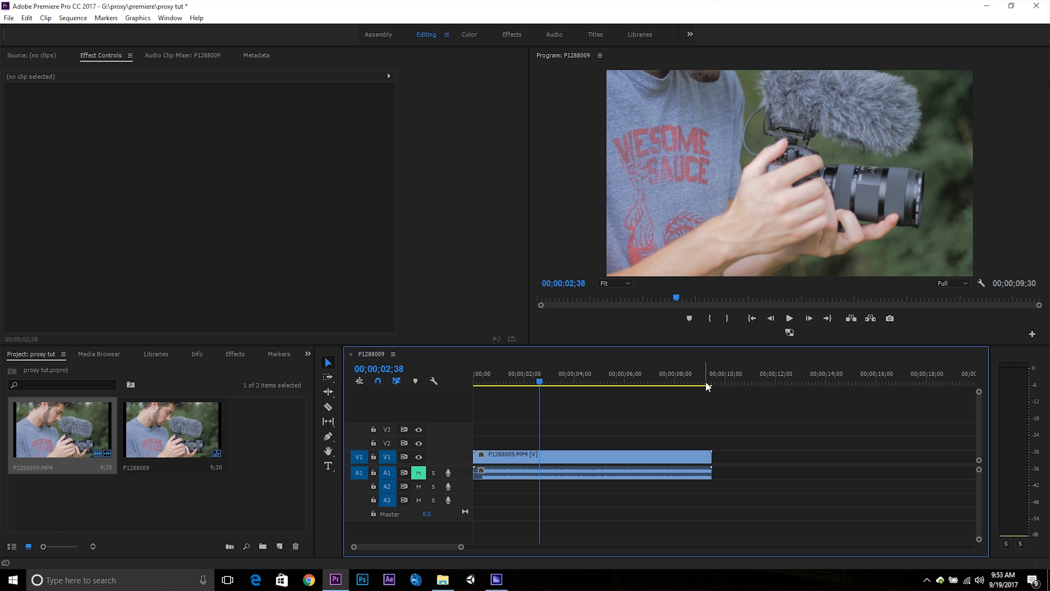
{"action": "left_click", "coordinate": [790, 333]}
{"action": "mouse_move", "coordinate": [611, 390]}
{"action": "left_mouse_down"}
{"action": "mouse_move", "coordinate": [535, 385]}
{"action": "mouse_move", "coordinate": [680, 375]}
{"action": "mouse_move", "coordinate": [513, 385]}
{"action": "mouse_move", "coordinate": [610, 384]}
{"action": "left_mouse_up"}
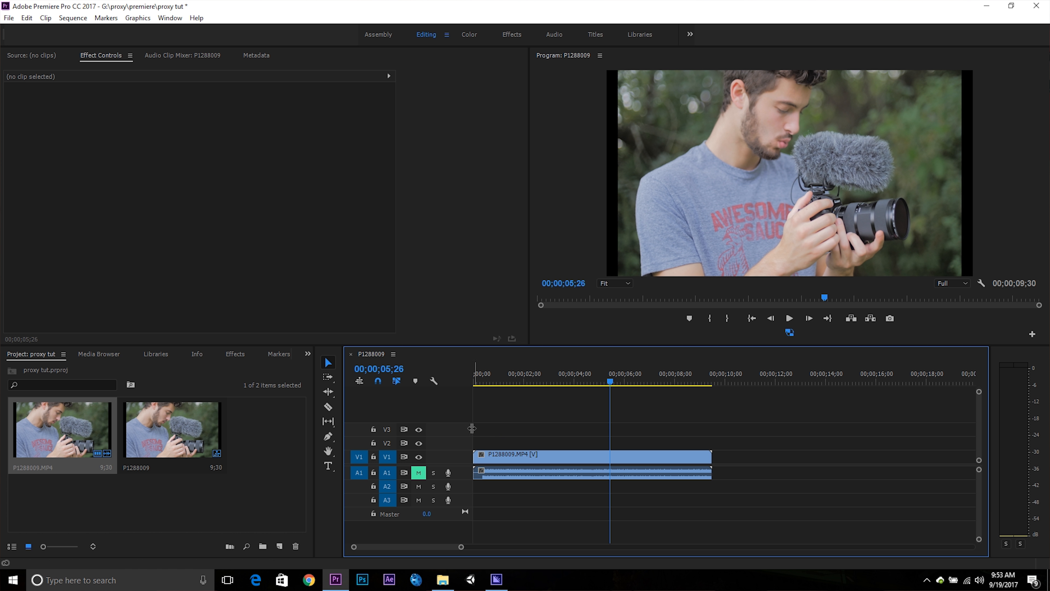
Step: Create a 3840 x 2160, 59.94 fps adjustment layer, place it on V3 from about two seconds, and scrub to 00;00;03;30
{"action": "right_click", "coordinate": [248, 472]}
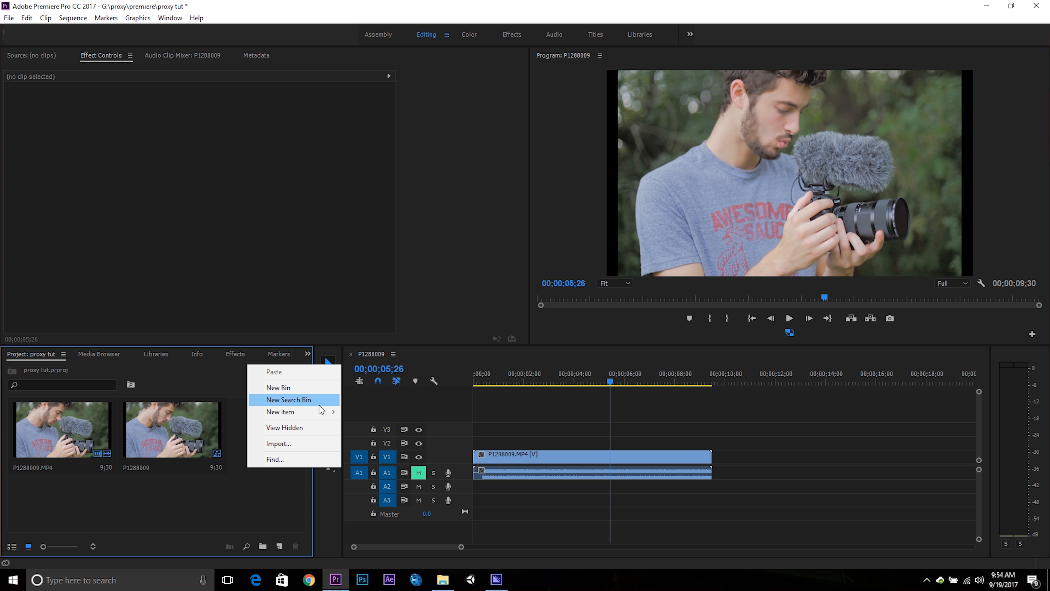
{"action": "mouse_move", "coordinate": [325, 411]}
{"action": "left_click", "coordinate": [369, 437]}
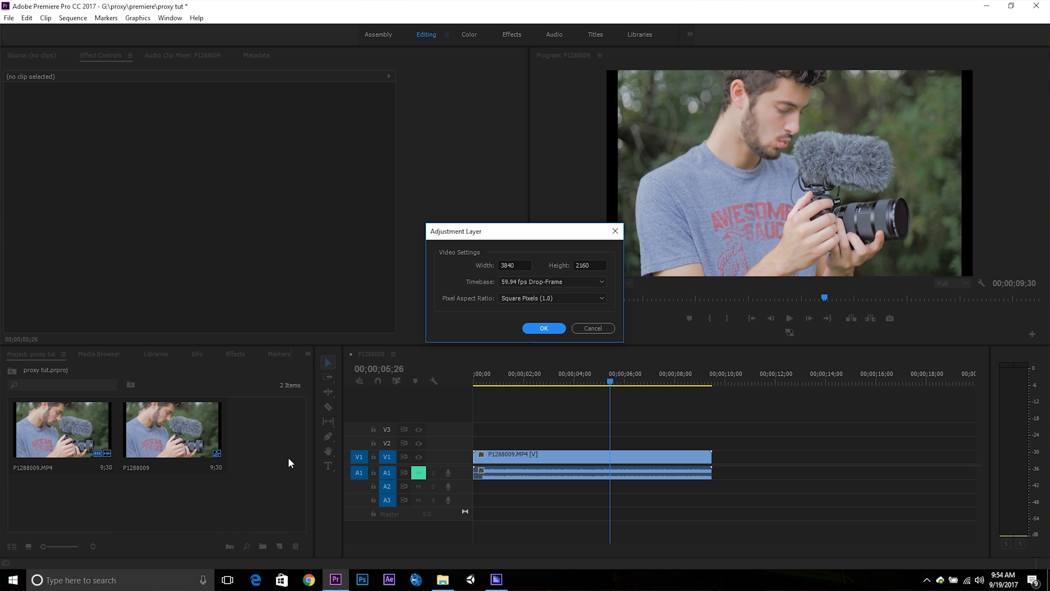
{"action": "left_click", "coordinate": [544, 328]}
{"action": "left_click_drag", "start_coordinate": [269, 445], "coordinate": [533, 442]}
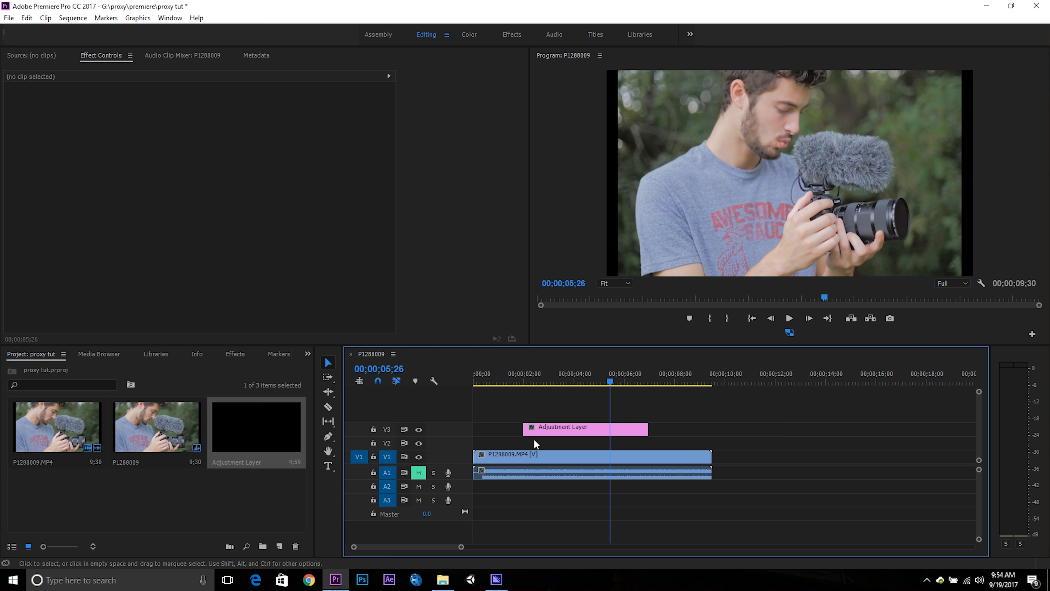
{"action": "mouse_move", "coordinate": [552, 374]}
{"action": "left_mouse_down"}
{"action": "mouse_move", "coordinate": [596, 375]}
{"action": "mouse_move", "coordinate": [561, 374]}
{"action": "left_mouse_up"}
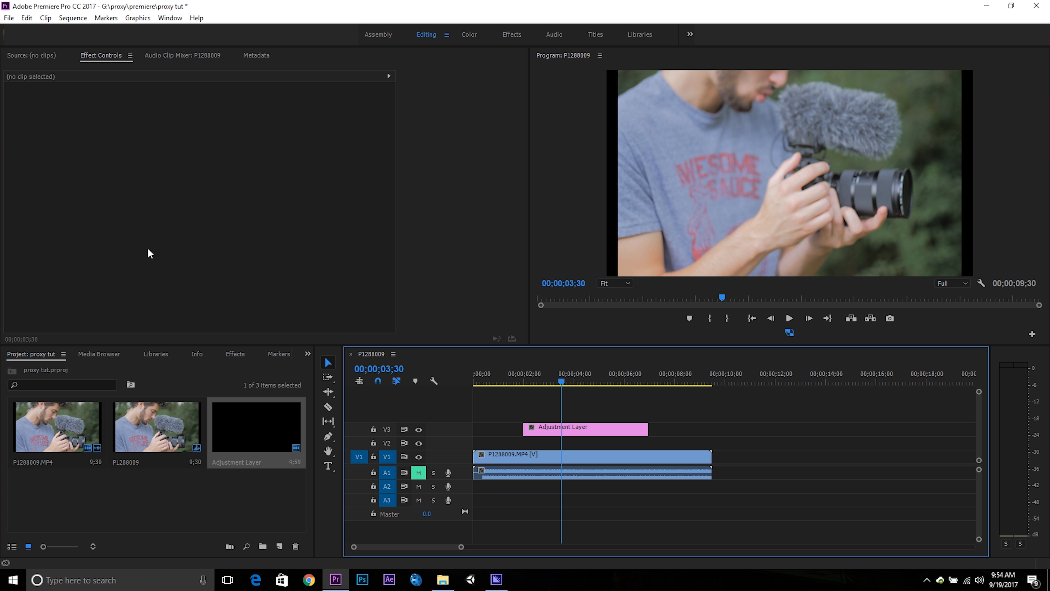
Step: Review the project's ingest settings for creating proxies with the 1024x540 GoPro CineForm preset
{"action": "left_click", "coordinate": [8, 18]}
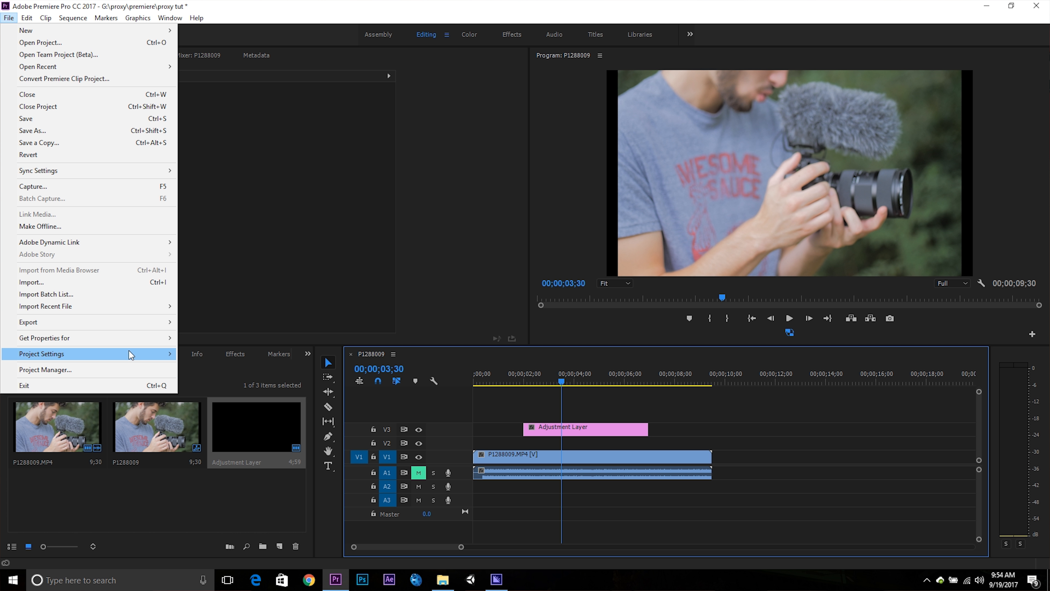
{"action": "mouse_move", "coordinate": [130, 354]}
{"action": "left_click", "coordinate": [217, 378]}
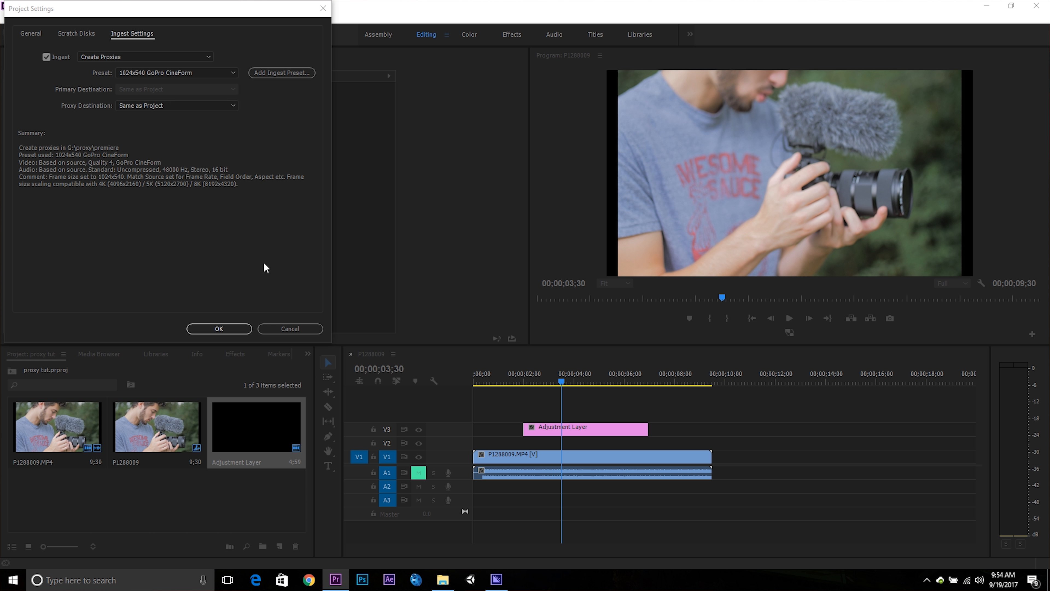
{"action": "left_click", "coordinate": [219, 328]}
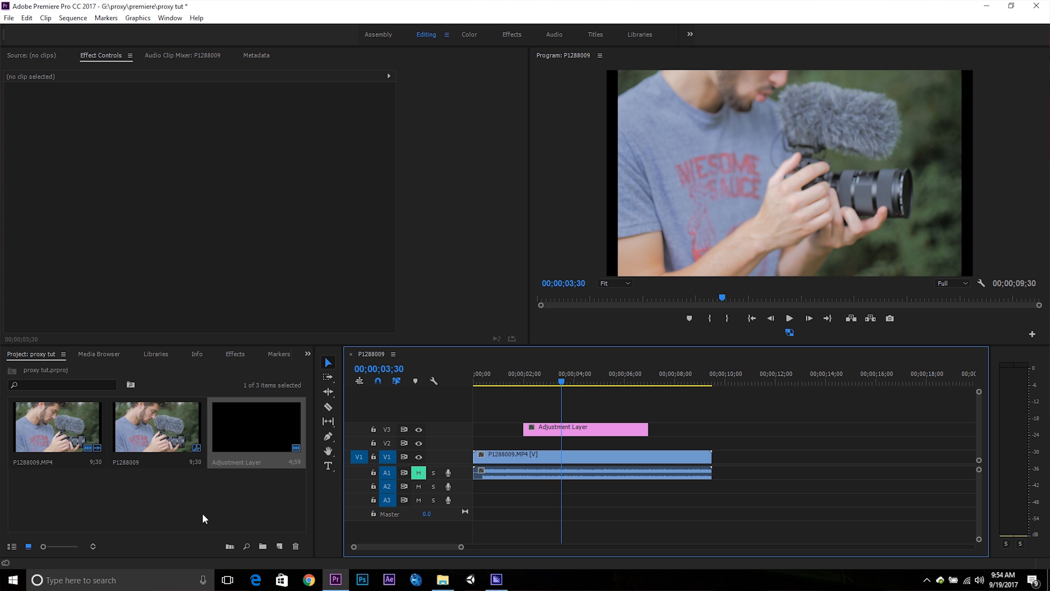
Step: Import clip P1288021 from the interview folder into the project and check its proxy encoding in Media Encoder
{"action": "left_click", "coordinate": [443, 579]}
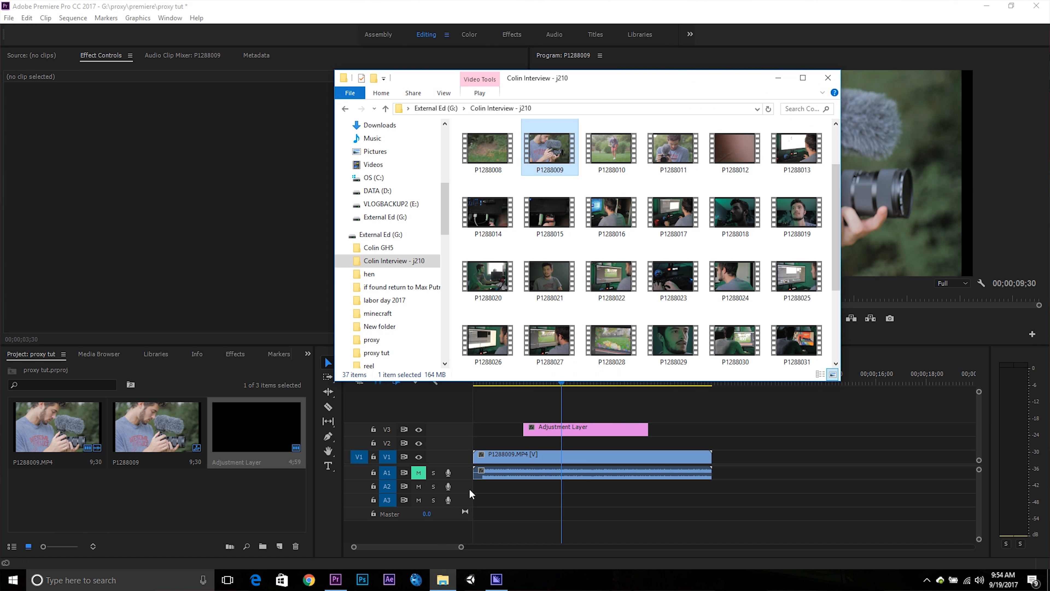
{"action": "left_click_drag", "start_coordinate": [536, 301], "coordinate": [224, 498]}
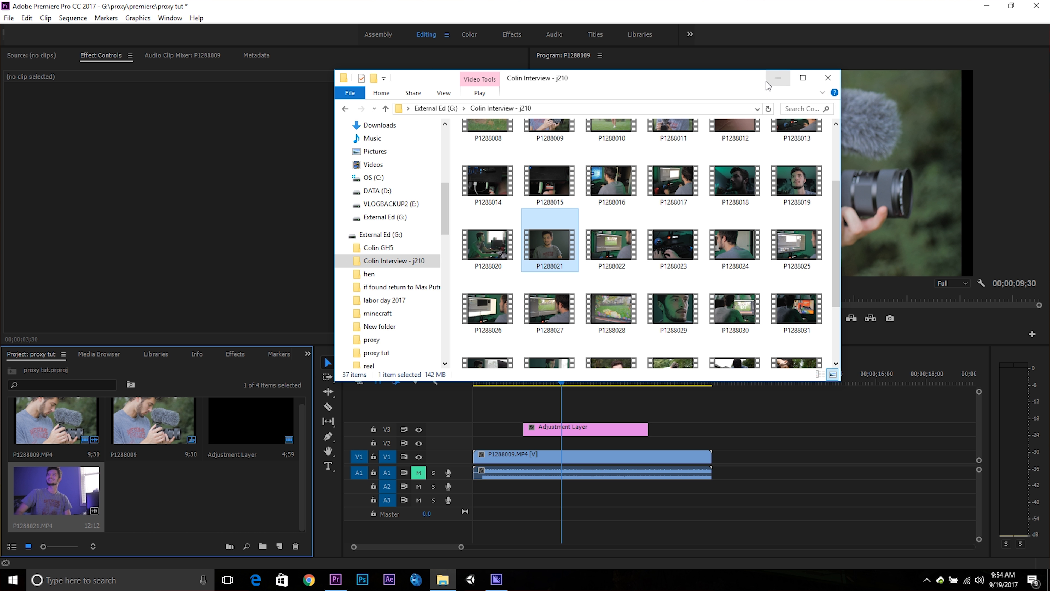
{"action": "left_click", "coordinate": [778, 78]}
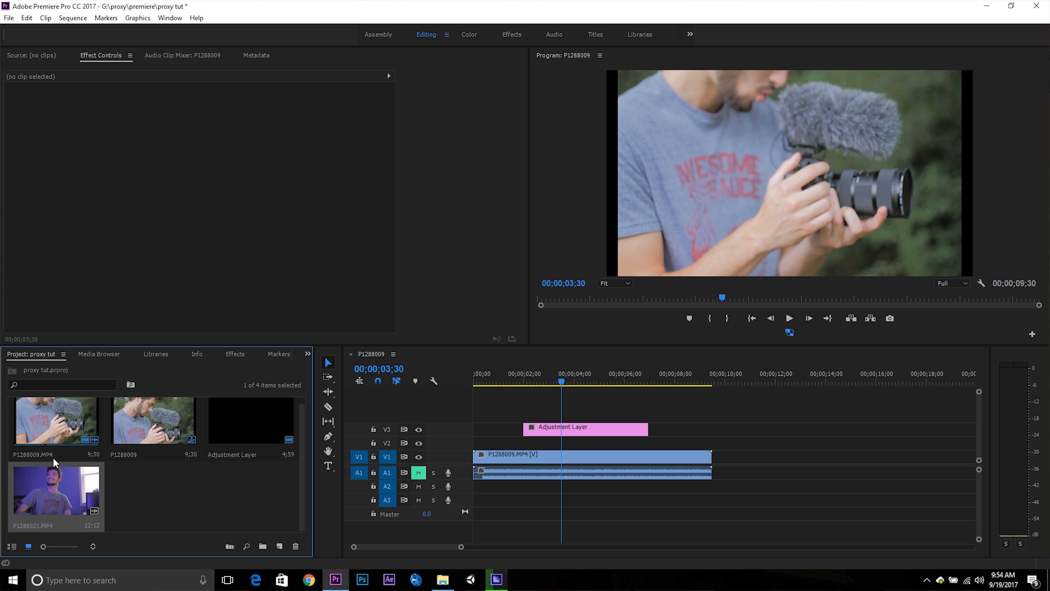
{"action": "left_click", "coordinate": [496, 579]}
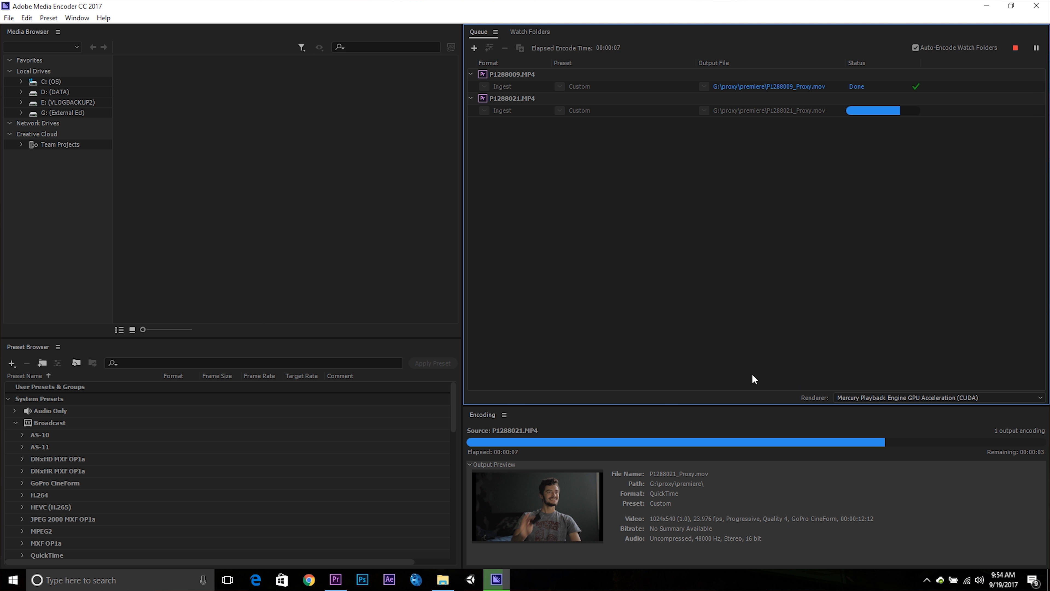
{"action": "left_click", "coordinate": [986, 6]}
Step: Append clip P1288021.MP4 directly after the first clip on V1 and A1 and play back part of it
{"action": "left_click_drag", "start_coordinate": [28, 490], "coordinate": [718, 480]}
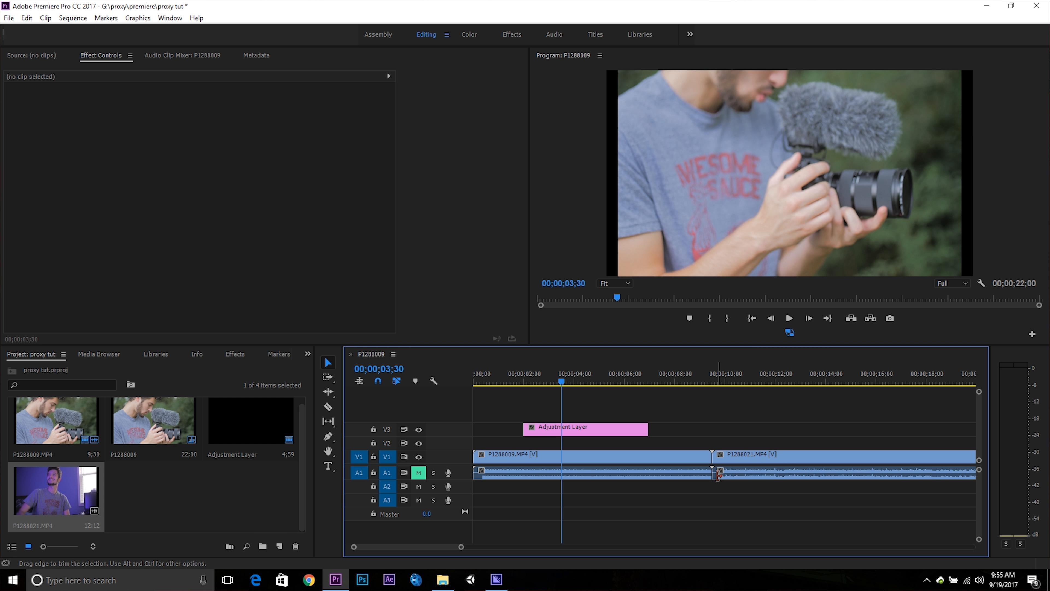
{"action": "left_click", "coordinate": [741, 368]}
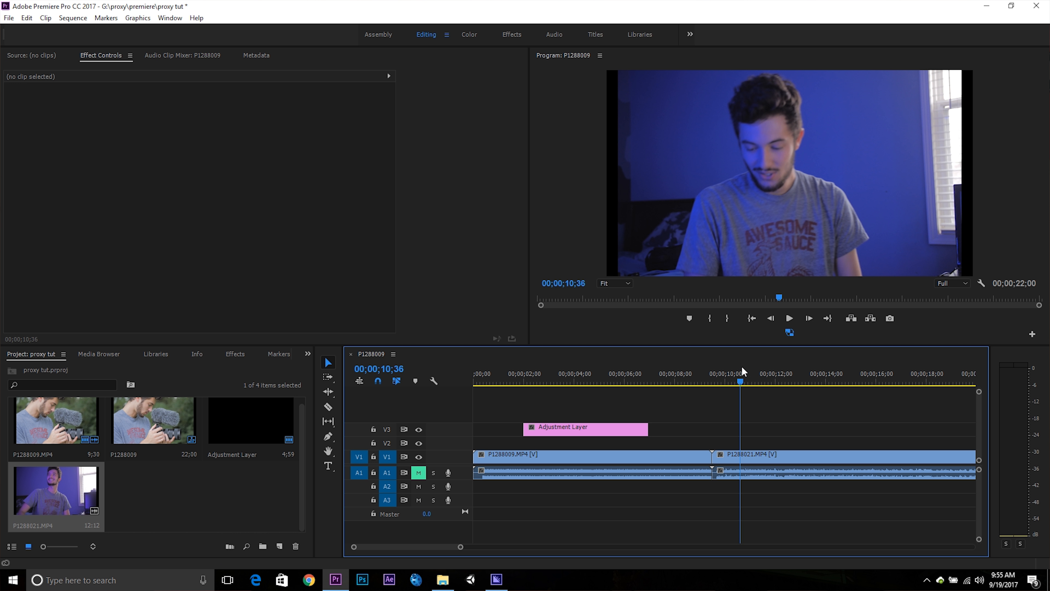
{"action": "left_click", "coordinate": [827, 386]}
{"action": "key", "text": "space"}
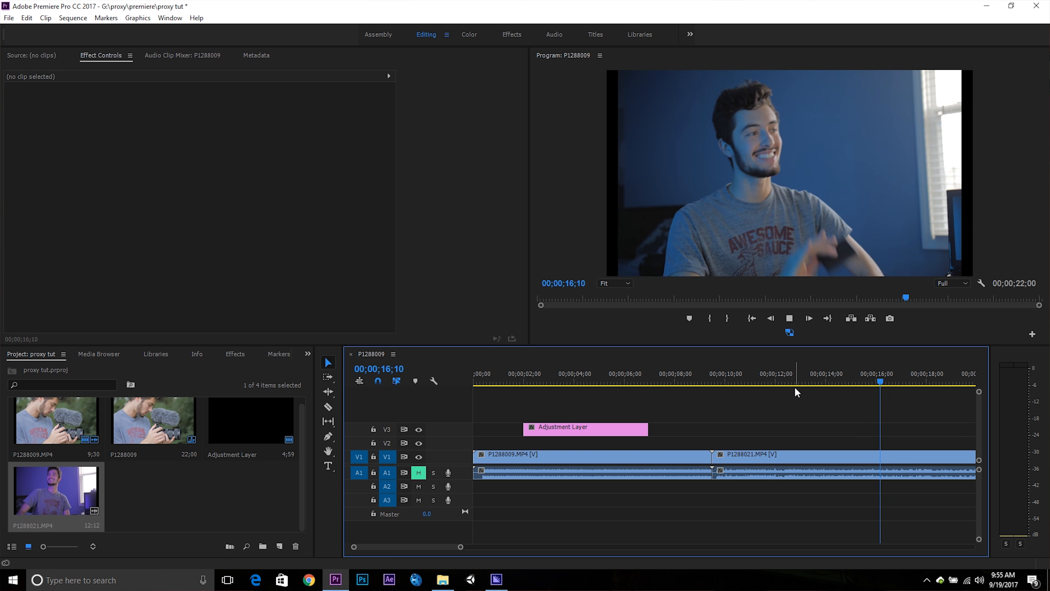
{"action": "key", "text": "space"}
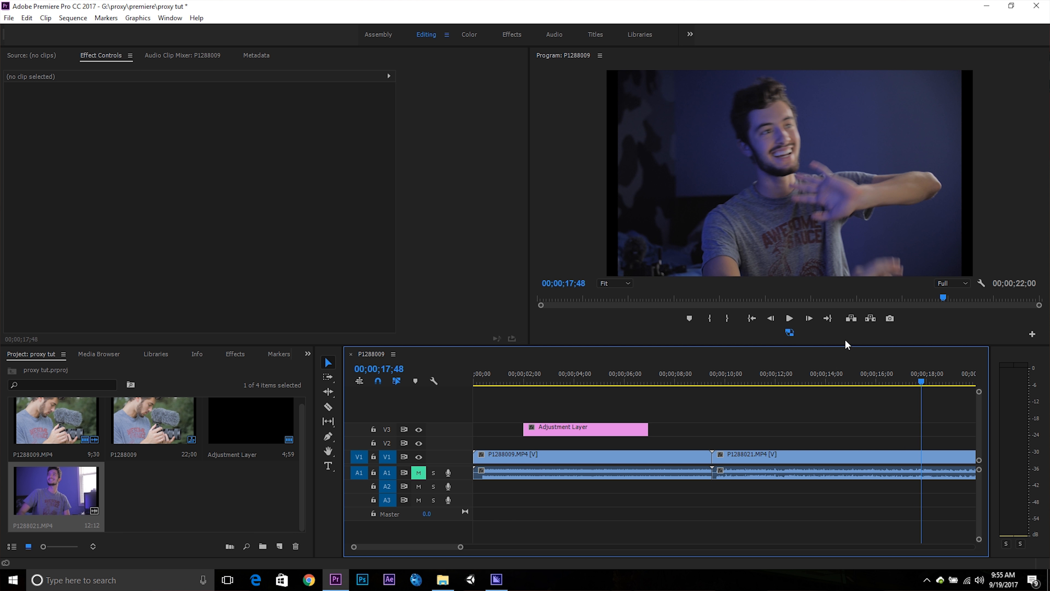
Step: Compare playback of the second clip with proxies off and on, leave proxies enabled, and scrub back through the first clip
{"action": "left_click", "coordinate": [790, 332]}
{"action": "left_click", "coordinate": [881, 374]}
{"action": "key", "text": "space"}
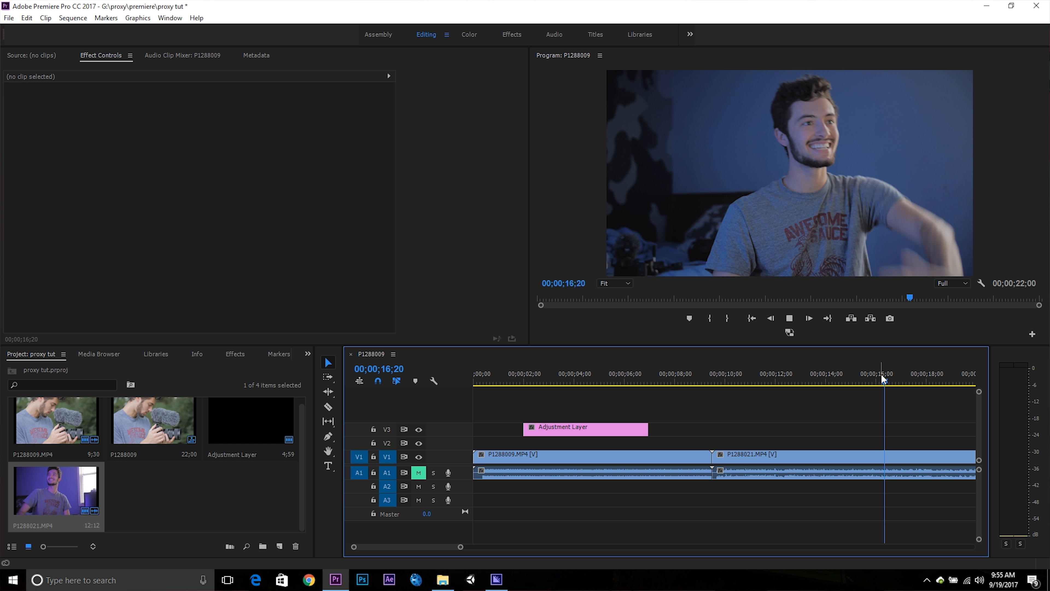
{"action": "key", "text": "space"}
{"action": "left_click", "coordinate": [789, 333]}
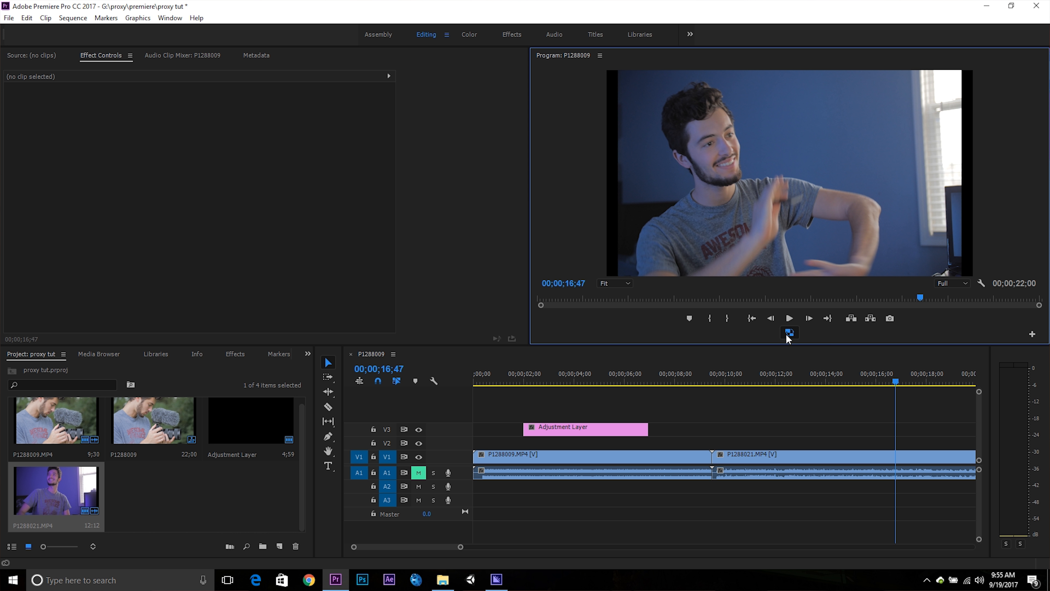
{"action": "key", "text": "space"}
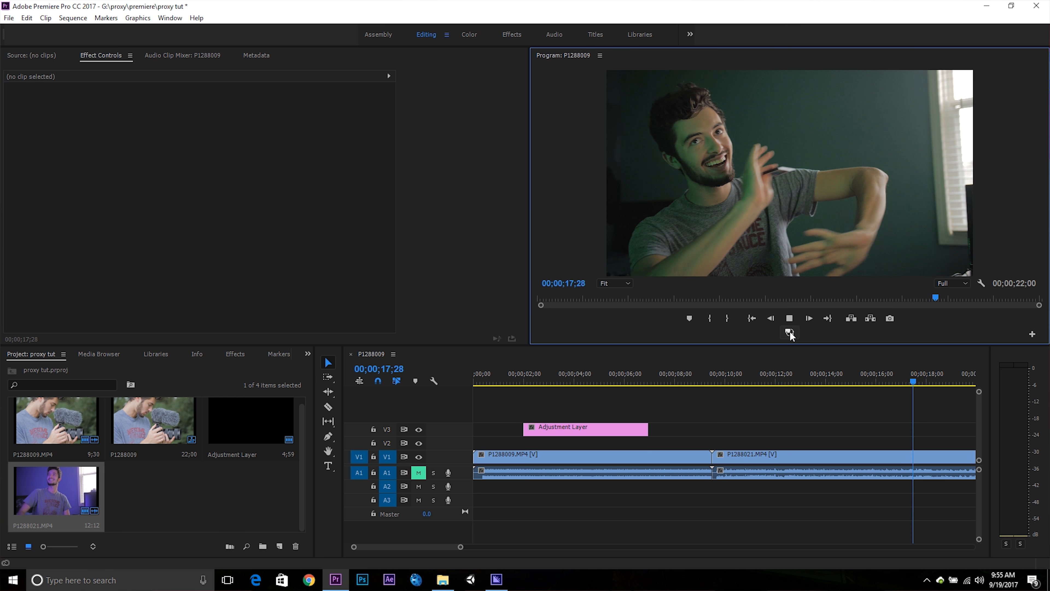
{"action": "left_click", "coordinate": [790, 332]}
{"action": "left_click_drag", "start_coordinate": [728, 374], "coordinate": [707, 374]}
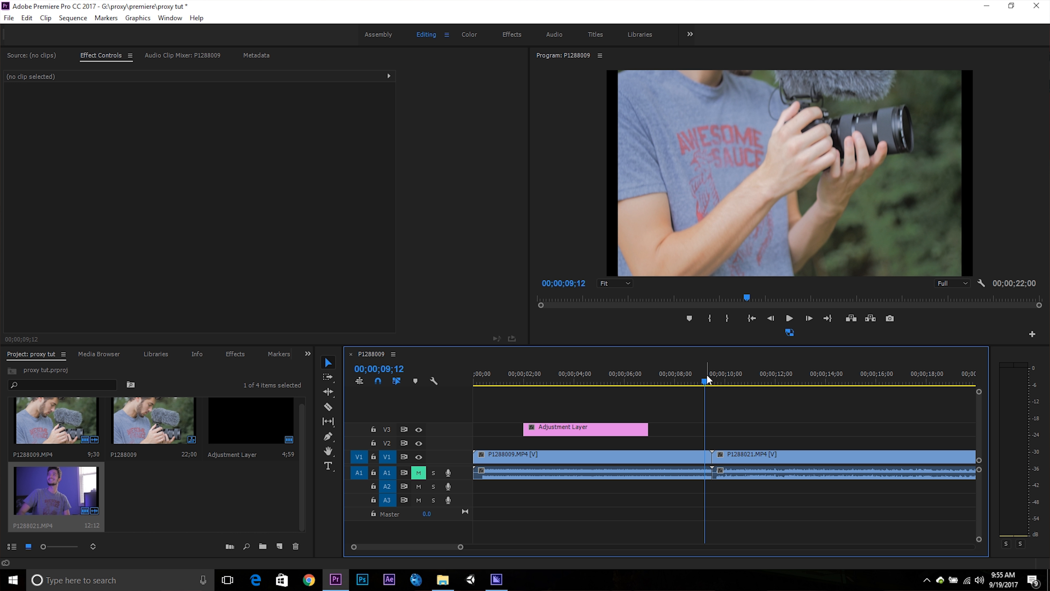
{"action": "left_click_drag", "start_coordinate": [707, 374], "coordinate": [641, 375]}
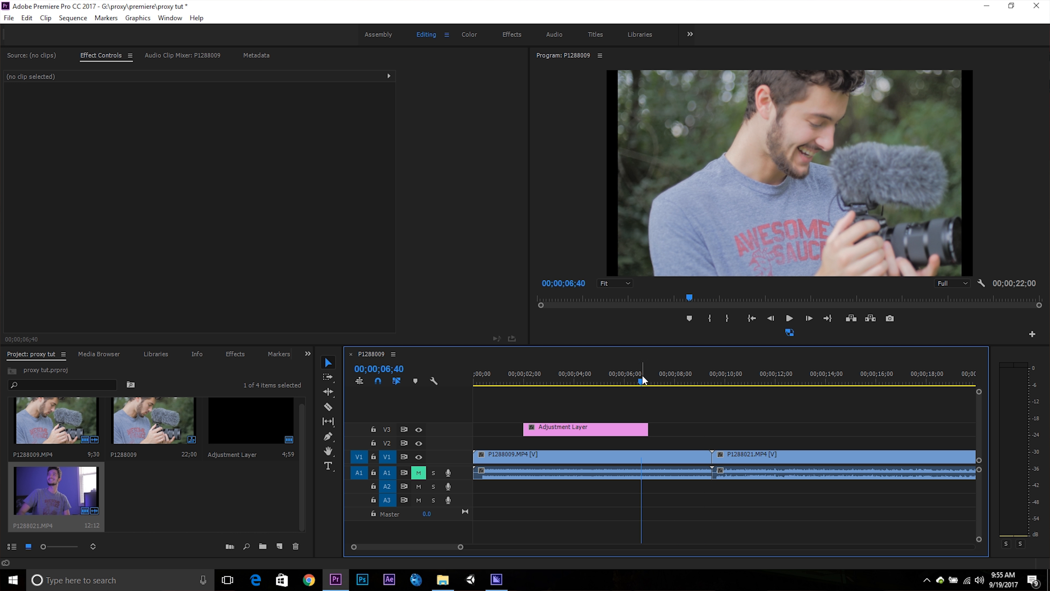